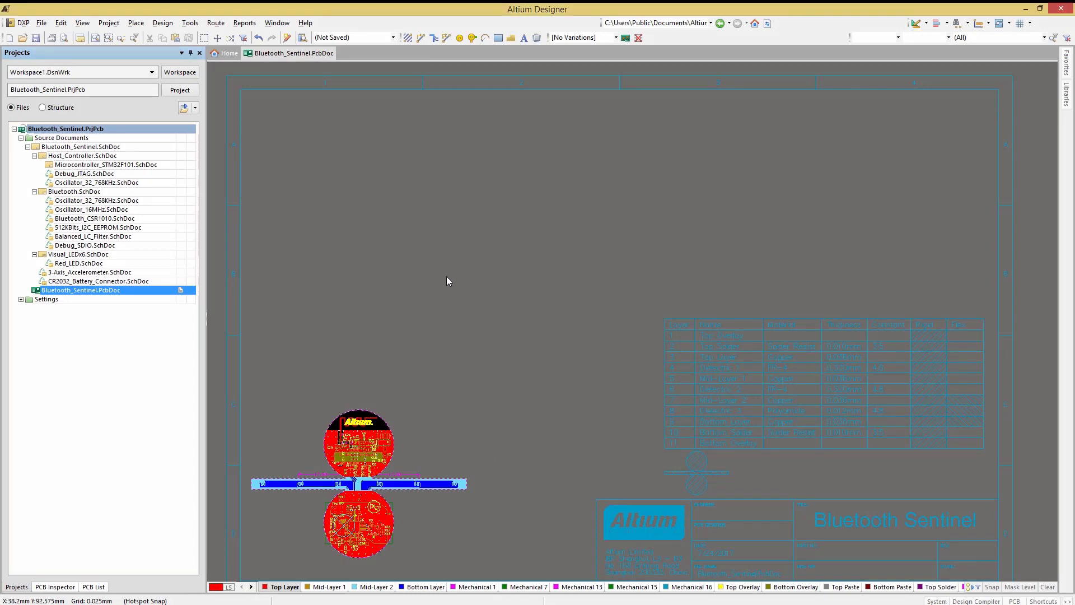
Tick Show Design Views in the L view configuration's Show / Hide settings and apply it.
{"action": "key", "text": "l"}
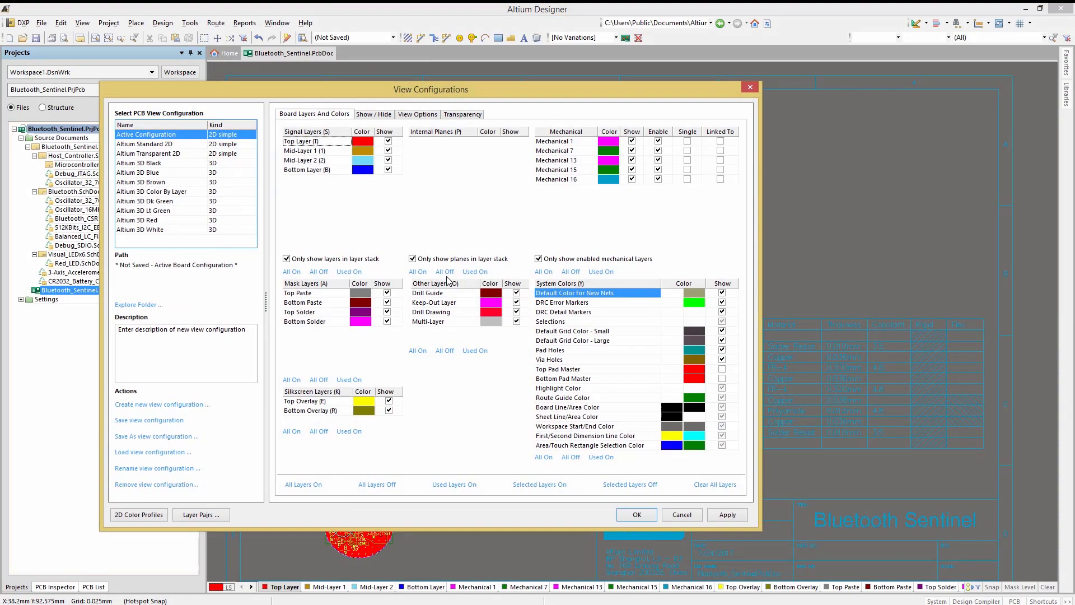
{"action": "left_click", "coordinate": [375, 116]}
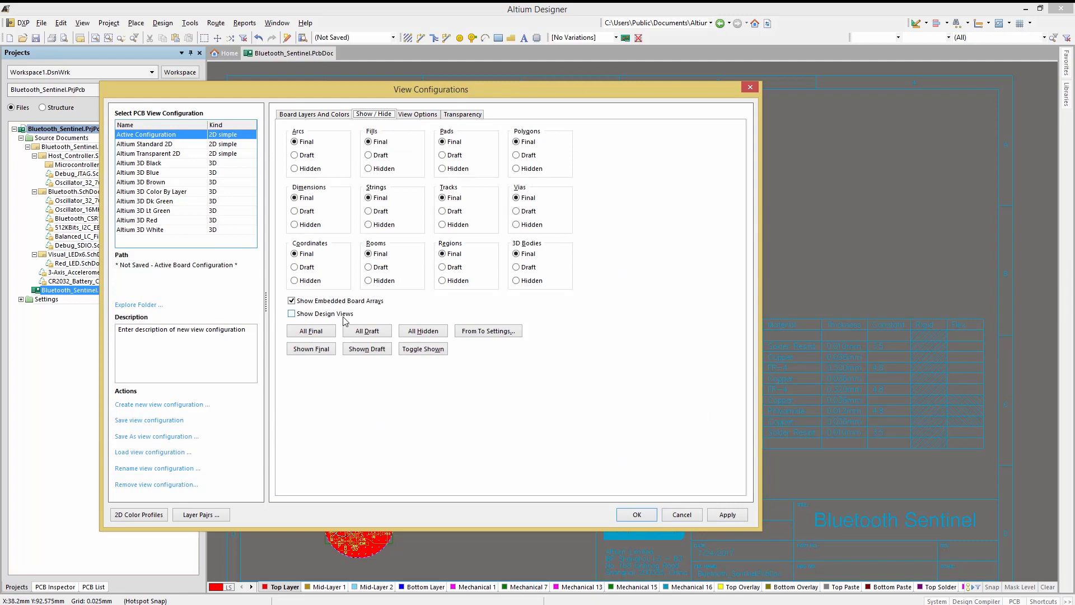
{"action": "left_click", "coordinate": [291, 316]}
{"action": "left_click", "coordinate": [639, 515]}
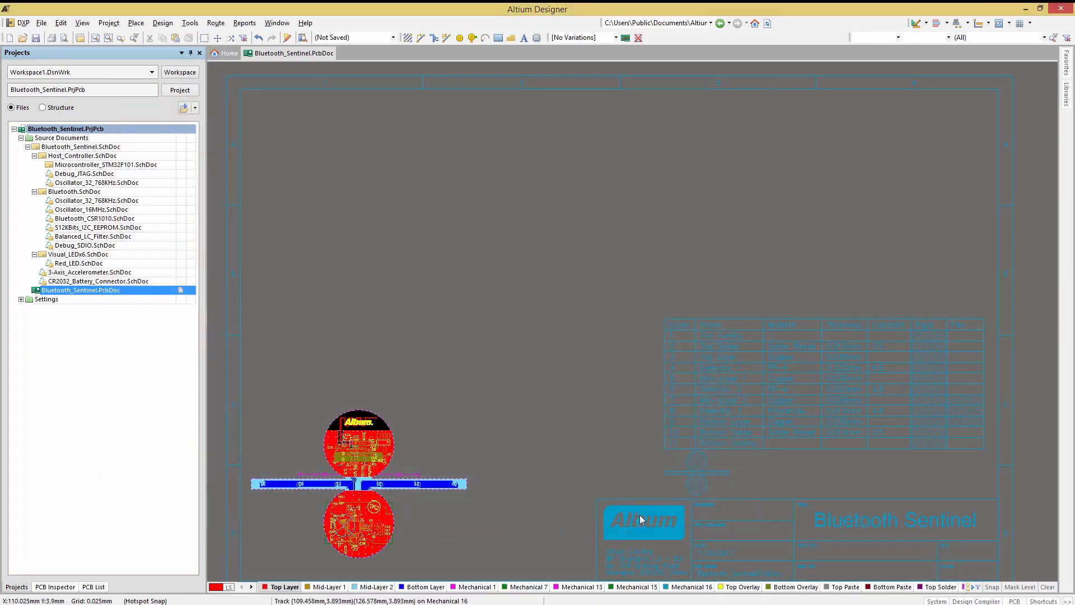
Start a new design view and define its area around the lower circular board, about 29.15mm by 26.45mm.
{"action": "left_click", "coordinate": [136, 23]}
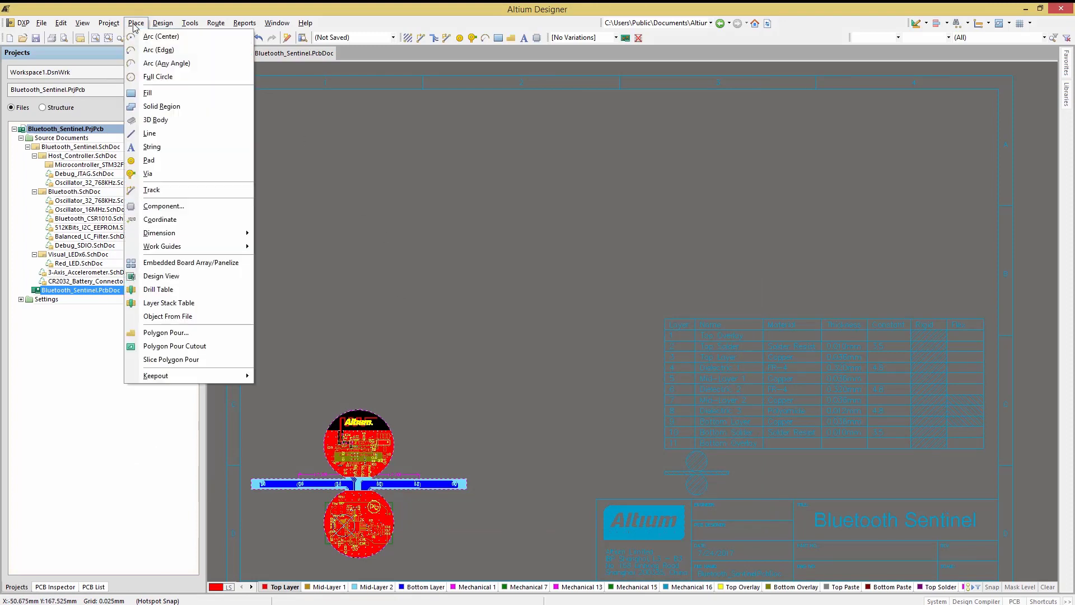
{"action": "left_click", "coordinate": [157, 276]}
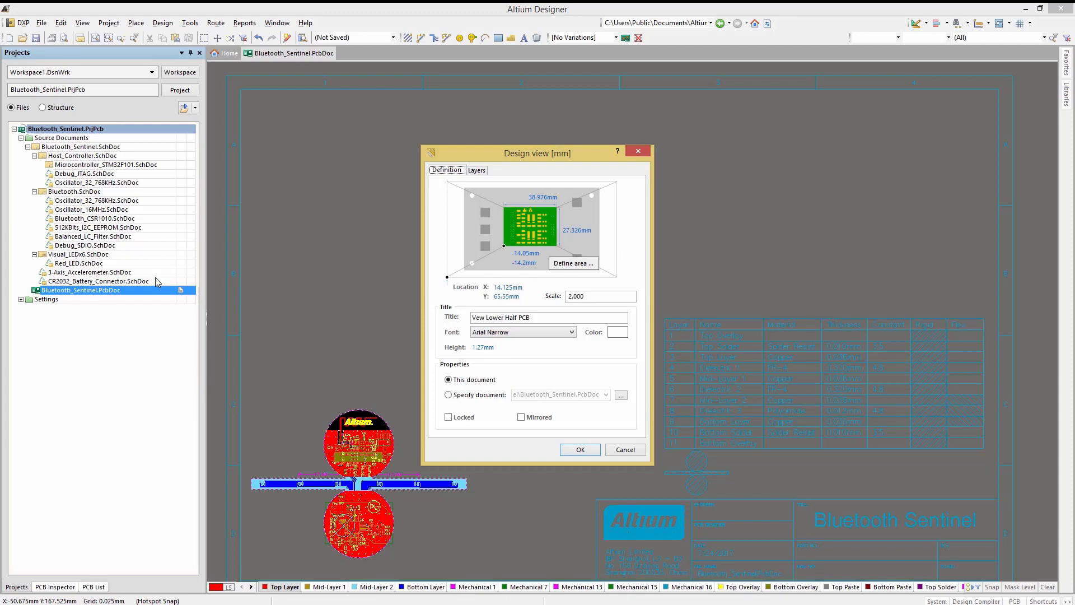
{"action": "left_click", "coordinate": [580, 266]}
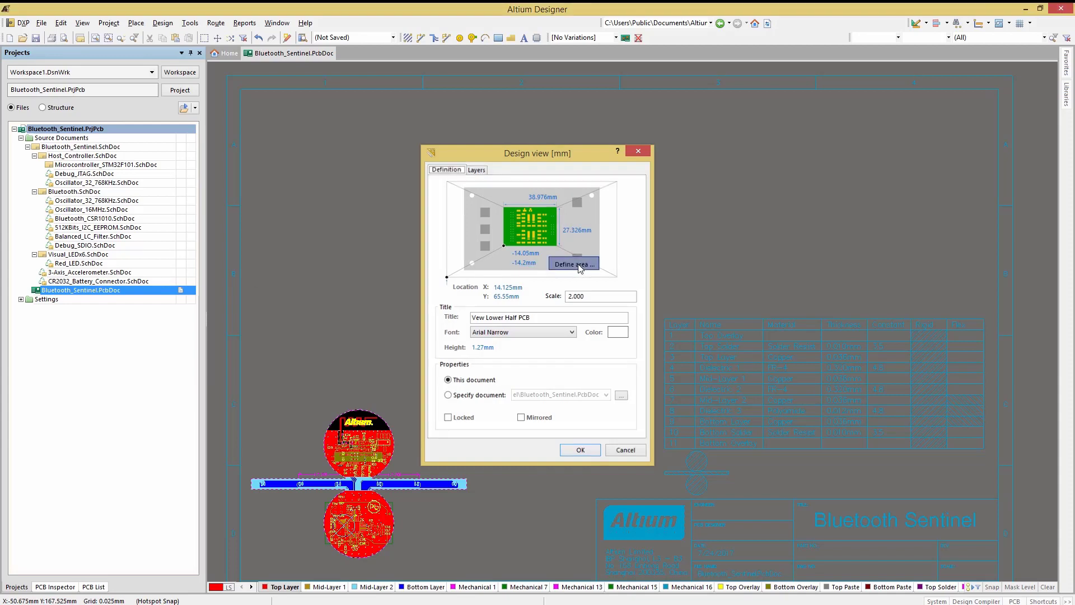
{"action": "left_click", "coordinate": [319, 491]}
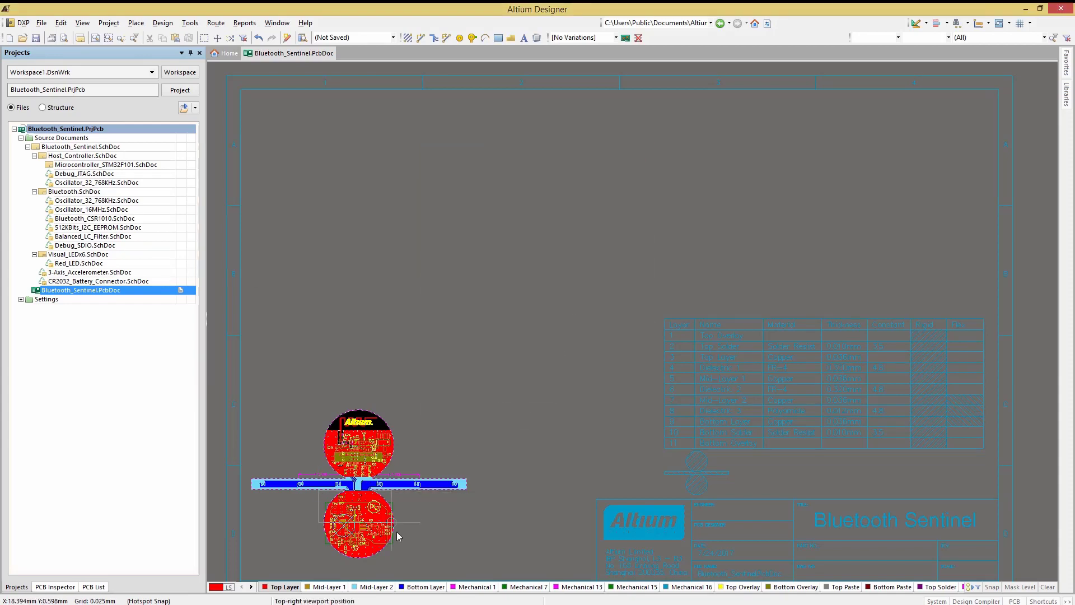
{"action": "left_click", "coordinate": [396, 561]}
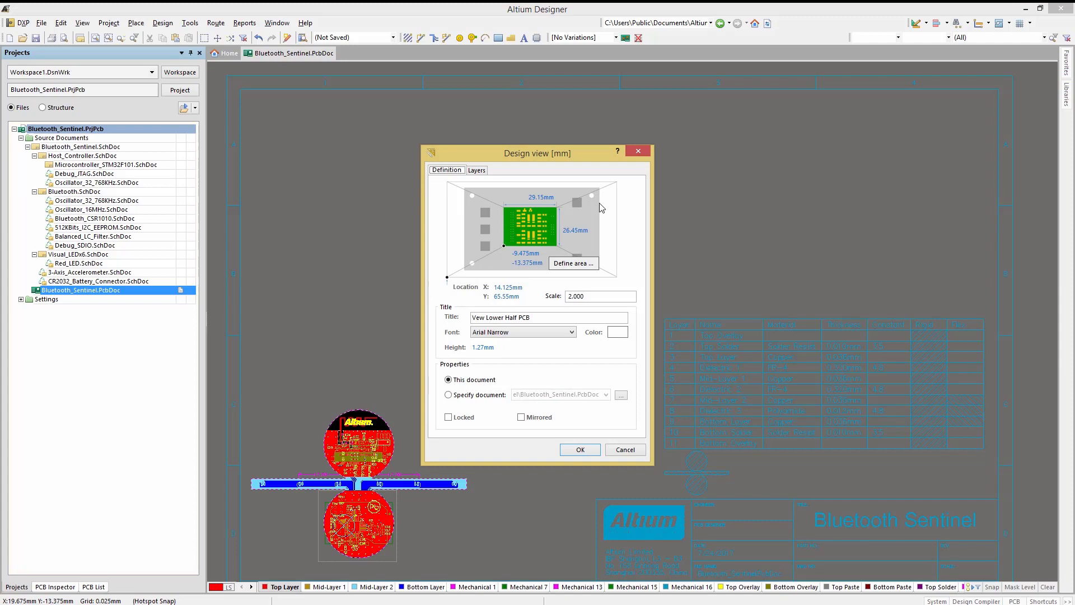
Make the design view title green with a 2.5mm height and confirm the view settings.
{"action": "left_click", "coordinate": [577, 297]}
{"action": "left_click", "coordinate": [617, 332]}
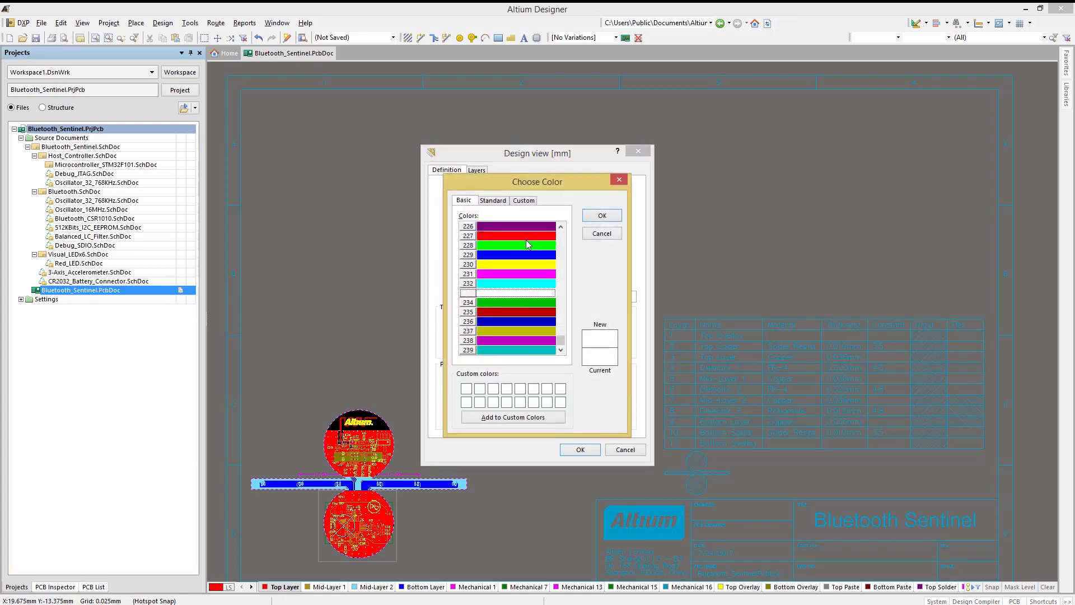
{"action": "left_click", "coordinate": [523, 244]}
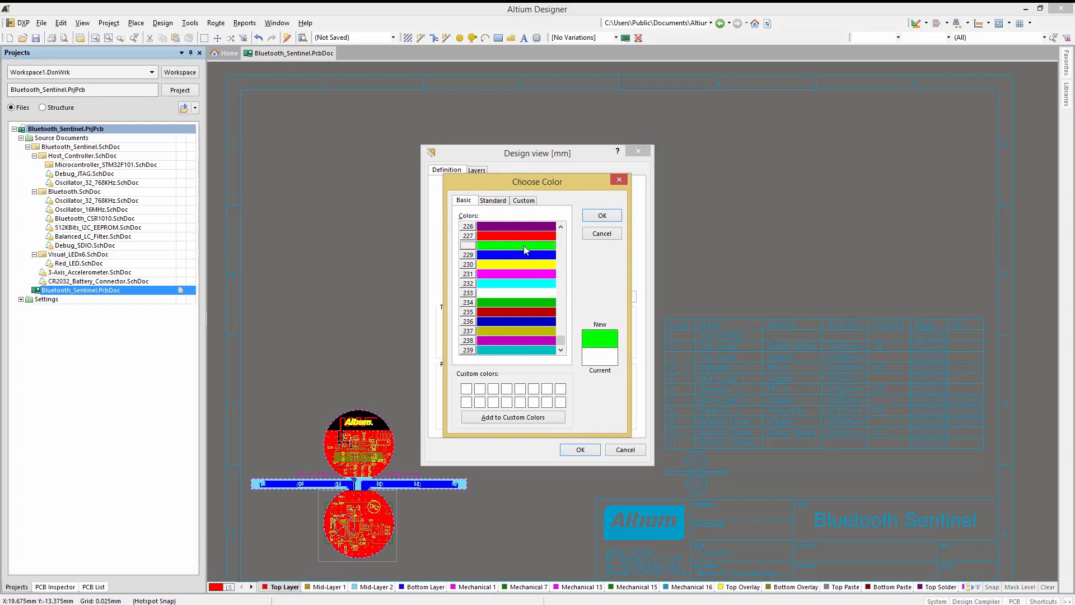
{"action": "left_click", "coordinate": [597, 222]}
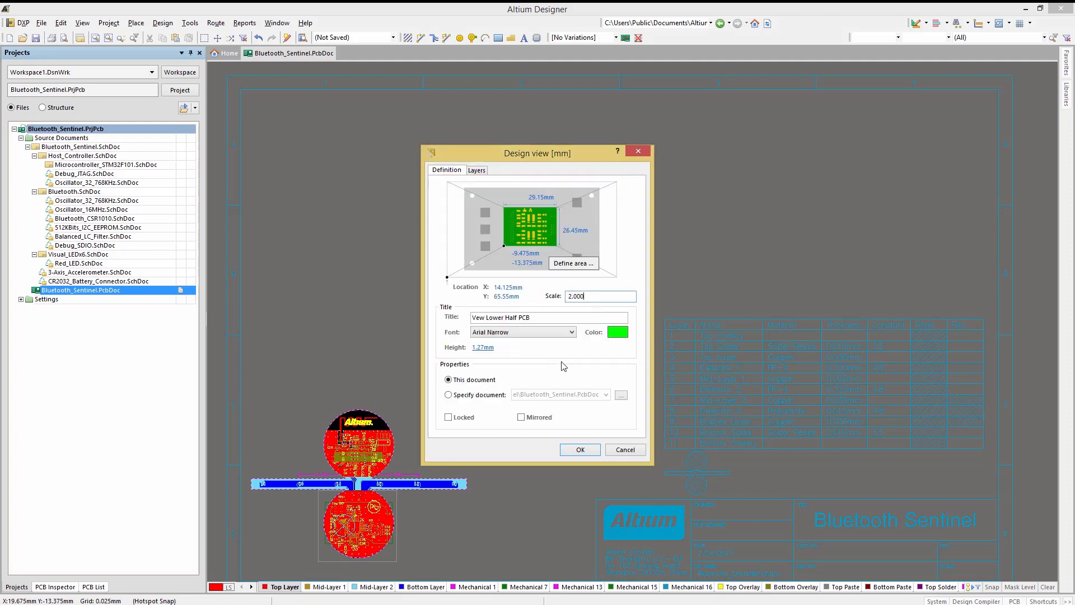
{"action": "double_click", "coordinate": [483, 347]}
{"action": "type", "text": "2.5mm"}
{"action": "left_click", "coordinate": [569, 451]}
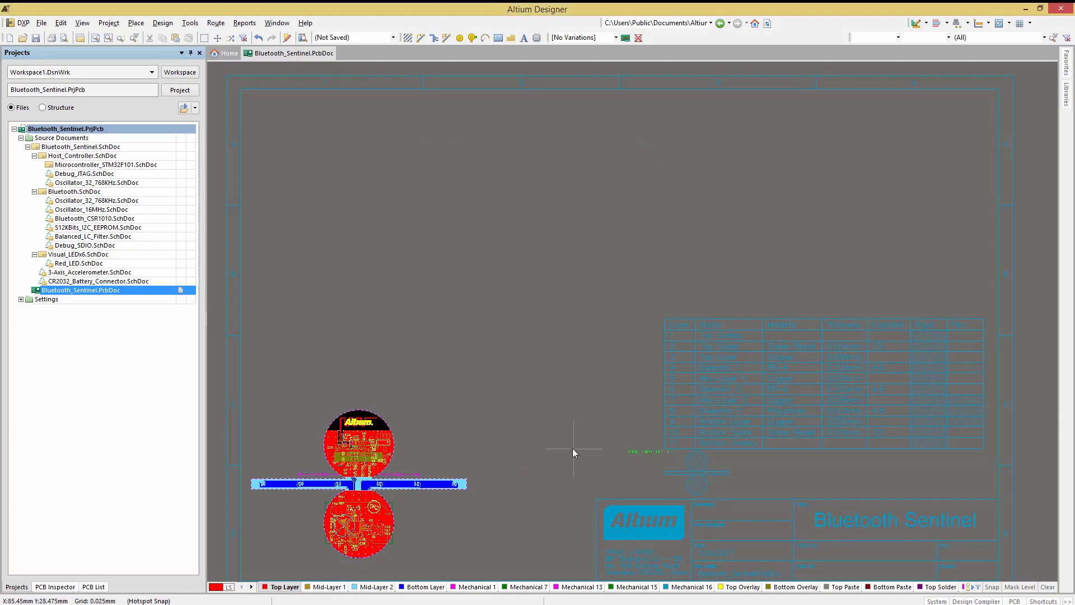
Place the design view above the board array at X -5mm, Y 50mm, left unmirrored.
{"action": "left_click", "coordinate": [332, 373]}
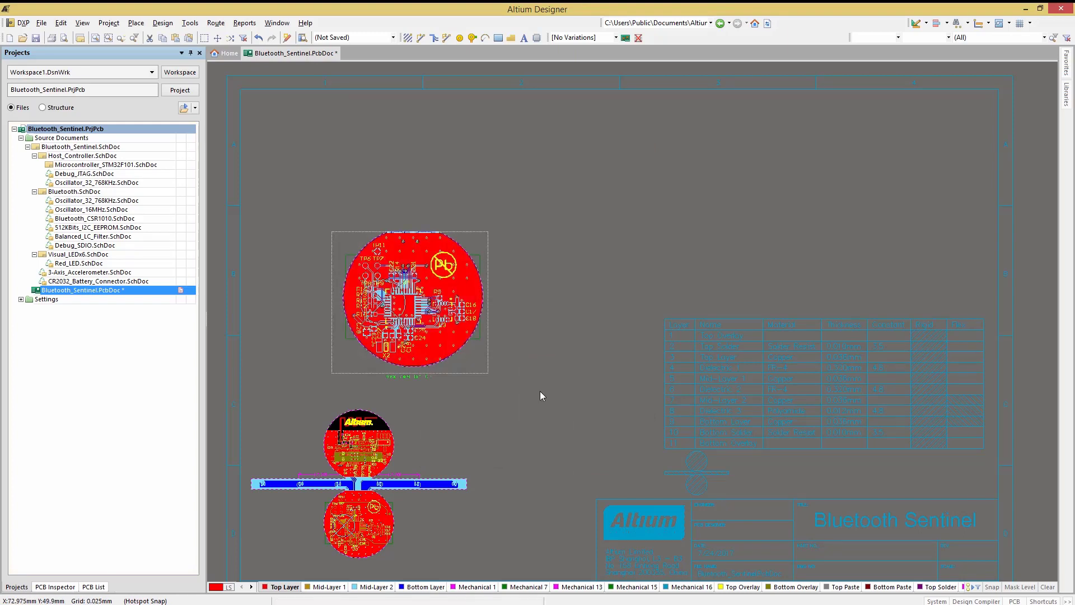
{"action": "double_click", "coordinate": [427, 345]}
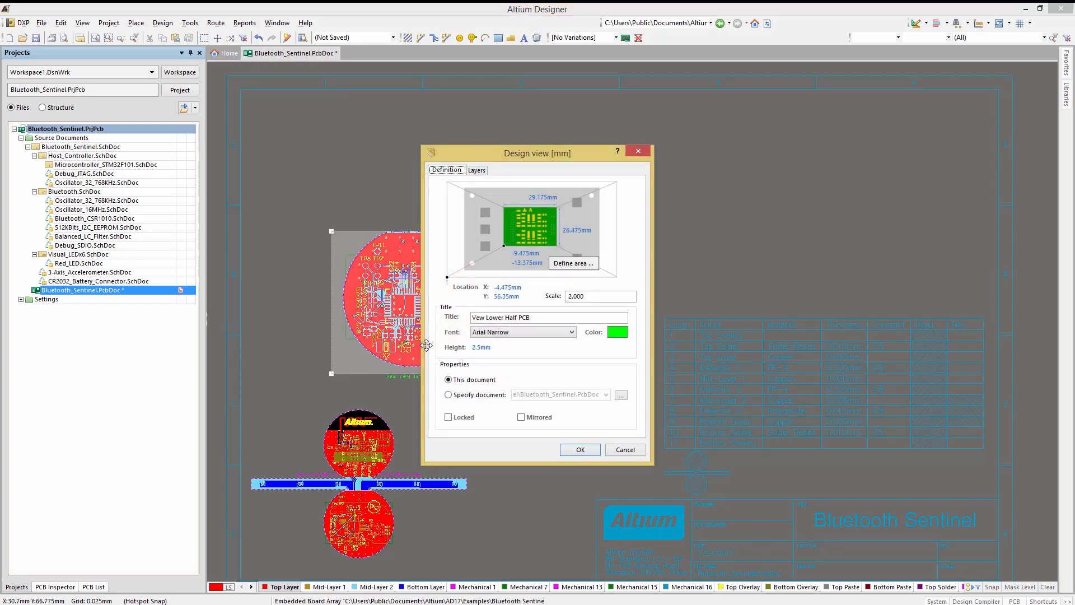
{"action": "left_click", "coordinate": [465, 418]}
{"action": "left_click", "coordinate": [448, 417]}
{"action": "left_click", "coordinate": [521, 417]}
{"action": "left_click", "coordinate": [522, 418]}
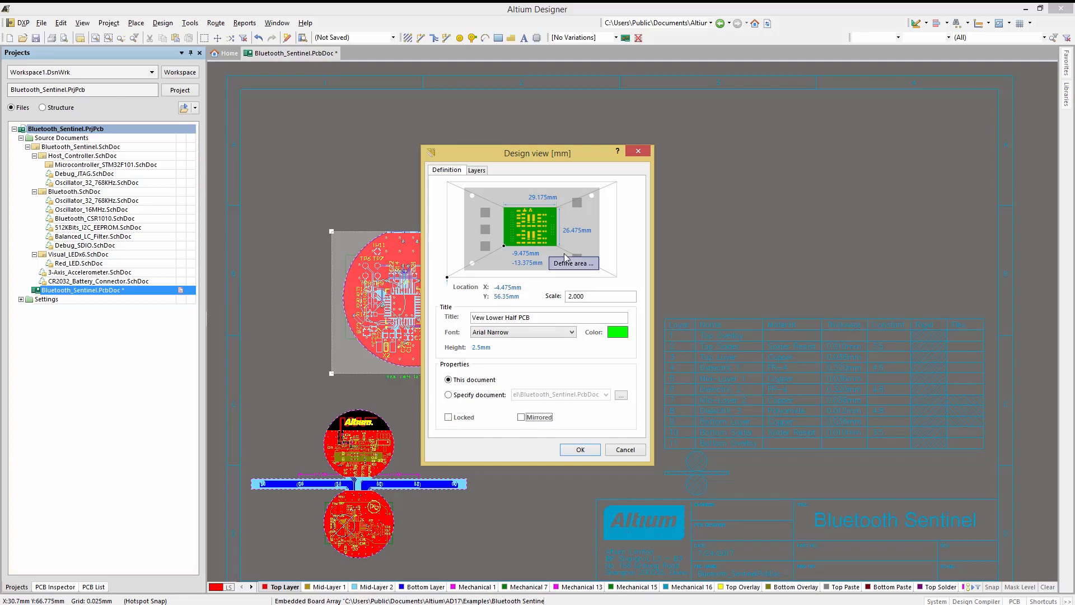
{"action": "left_click", "coordinate": [500, 288]}
{"action": "type", "text": "-5"}
{"action": "left_click", "coordinate": [521, 296]}
{"action": "type", "text": "50mm"}
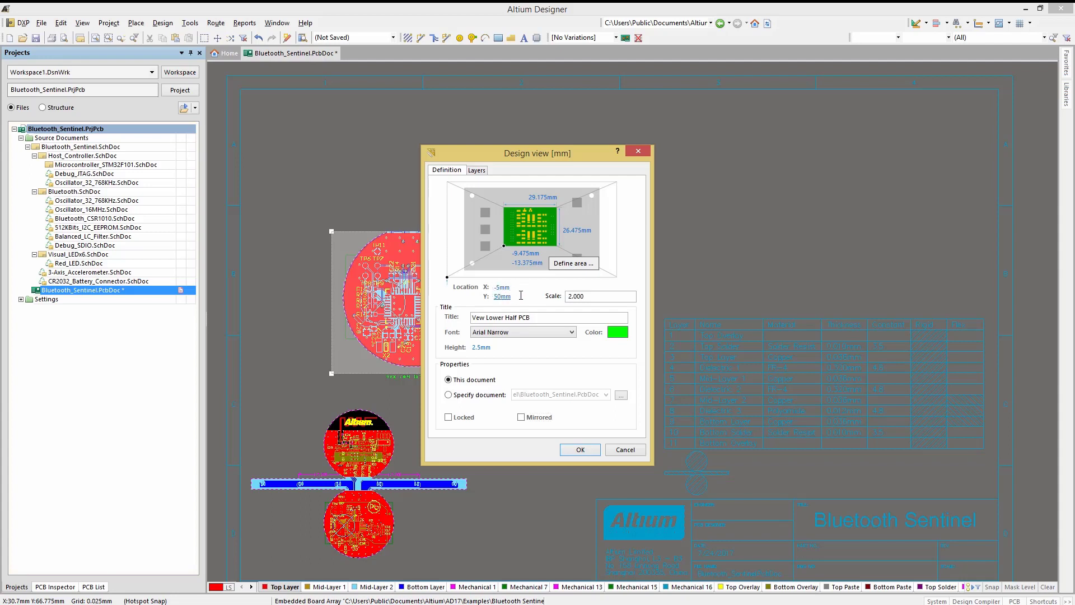
{"action": "left_click", "coordinate": [581, 450]}
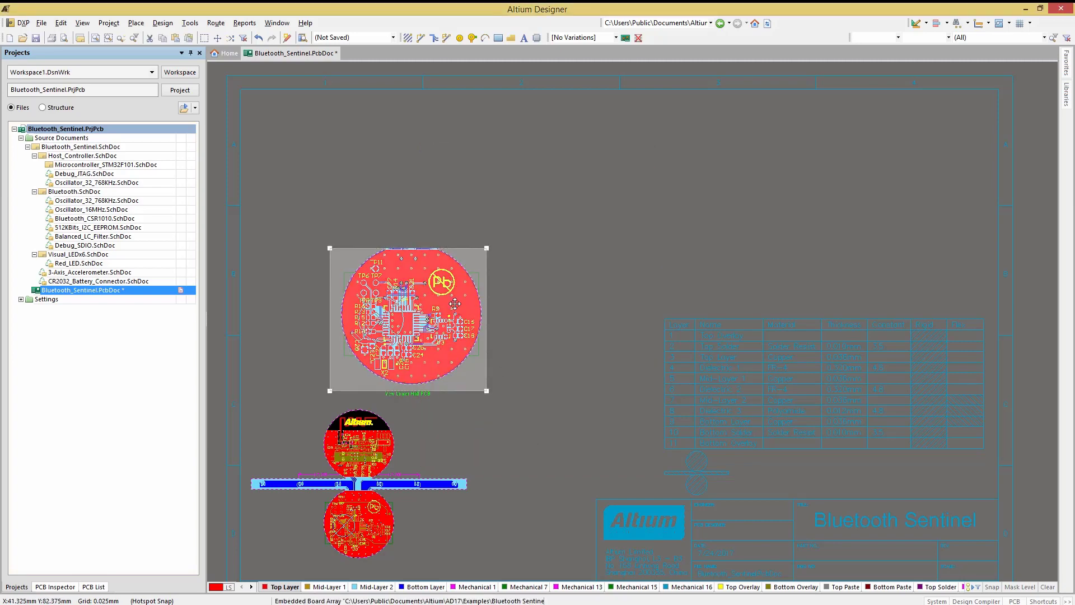
Duplicate the lower-half view to the right of the original and retitle it View Lower Half PCB BACK.
{"action": "key", "text": "m"}
{"action": "key", "text": "s"}
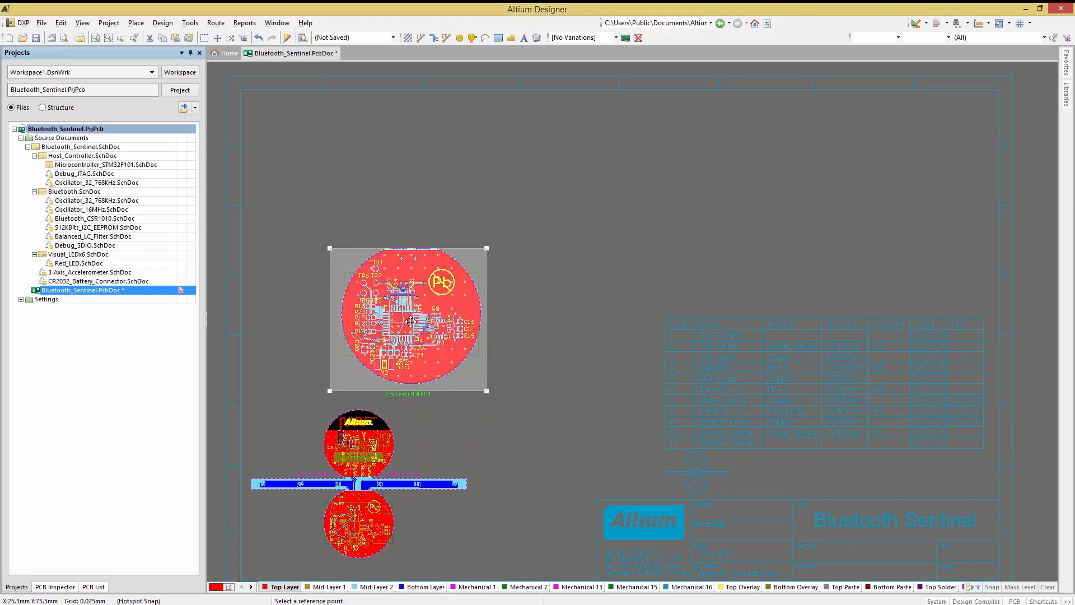
{"action": "left_click", "coordinate": [411, 319]}
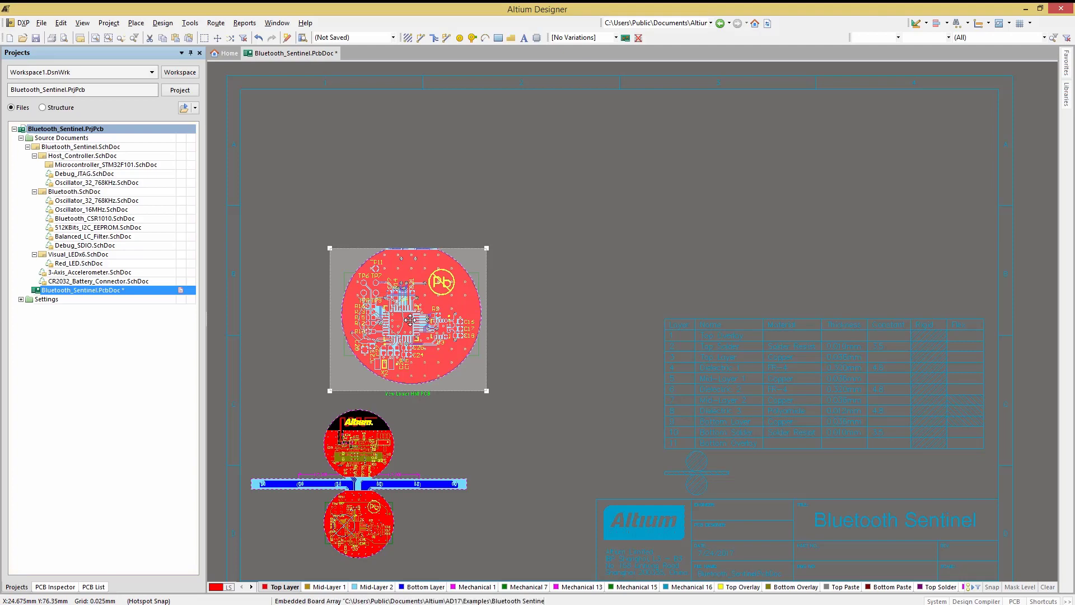
{"action": "left_click", "coordinate": [587, 319]}
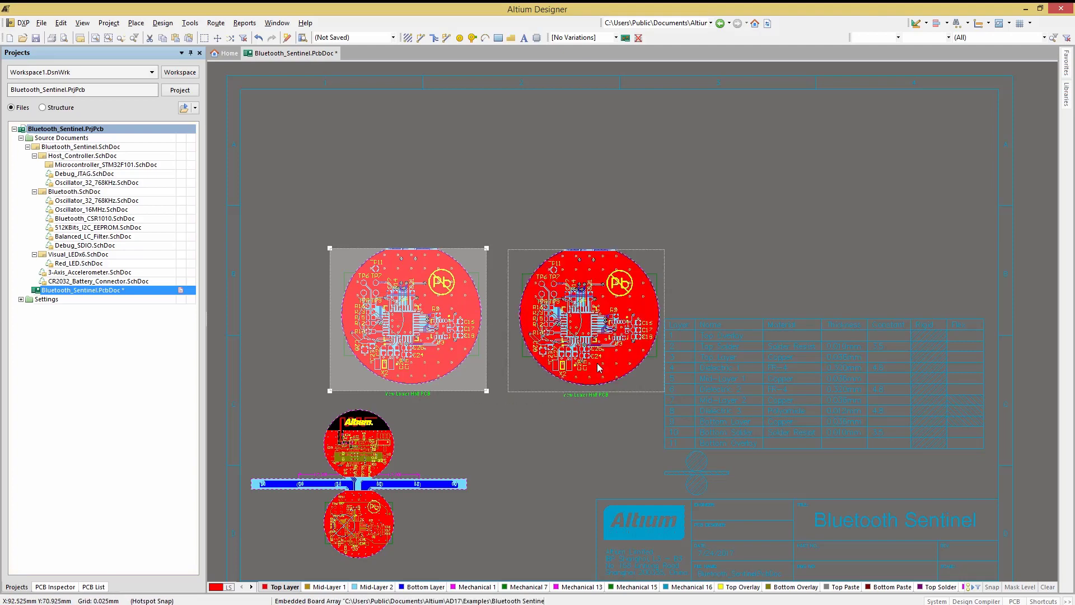
{"action": "double_click", "coordinate": [615, 364]}
{"action": "left_click", "coordinate": [489, 318]}
{"action": "left_click", "coordinate": [489, 318]}
{"action": "type", "text": "BACK"}
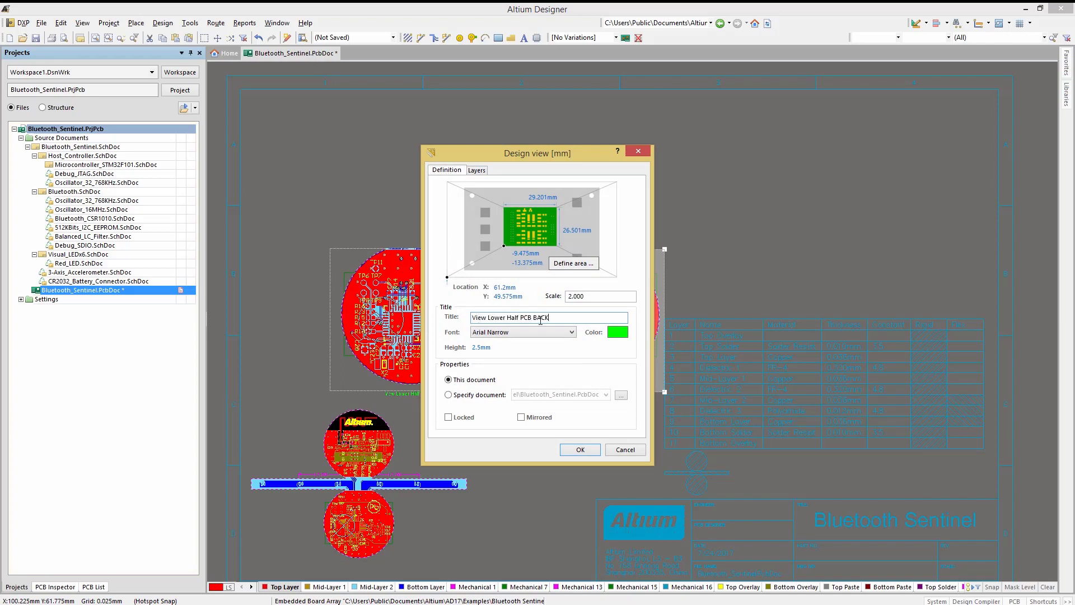
Hide Top Layer, Mid-Layer 2, Bottom Layer and Top Overlay in the copy and make it mirrored.
{"action": "left_click", "coordinate": [477, 170]}
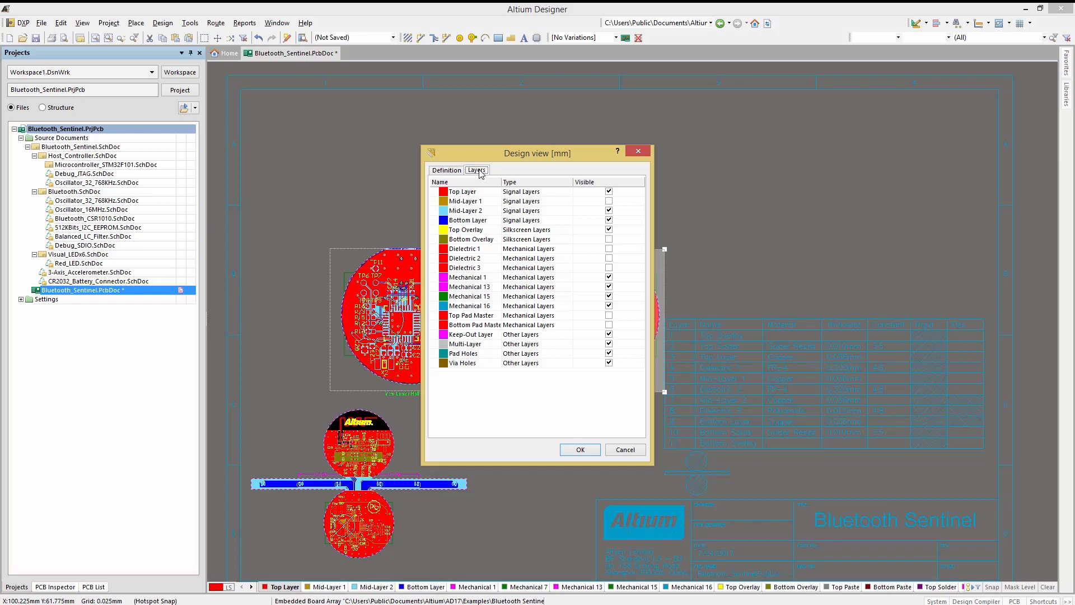
{"action": "left_click", "coordinate": [608, 191]}
{"action": "left_click", "coordinate": [609, 211]}
{"action": "left_click", "coordinate": [609, 220]}
{"action": "left_click", "coordinate": [609, 230]}
{"action": "key", "text": "ctrl+Tab"}
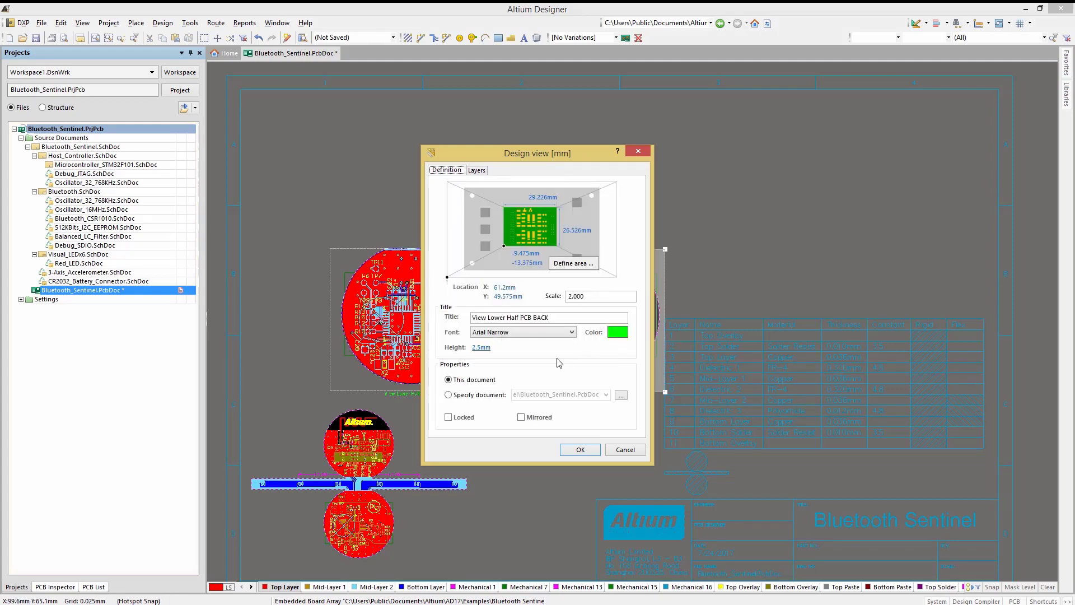
{"action": "left_click", "coordinate": [521, 417]}
{"action": "left_click", "coordinate": [581, 450]}
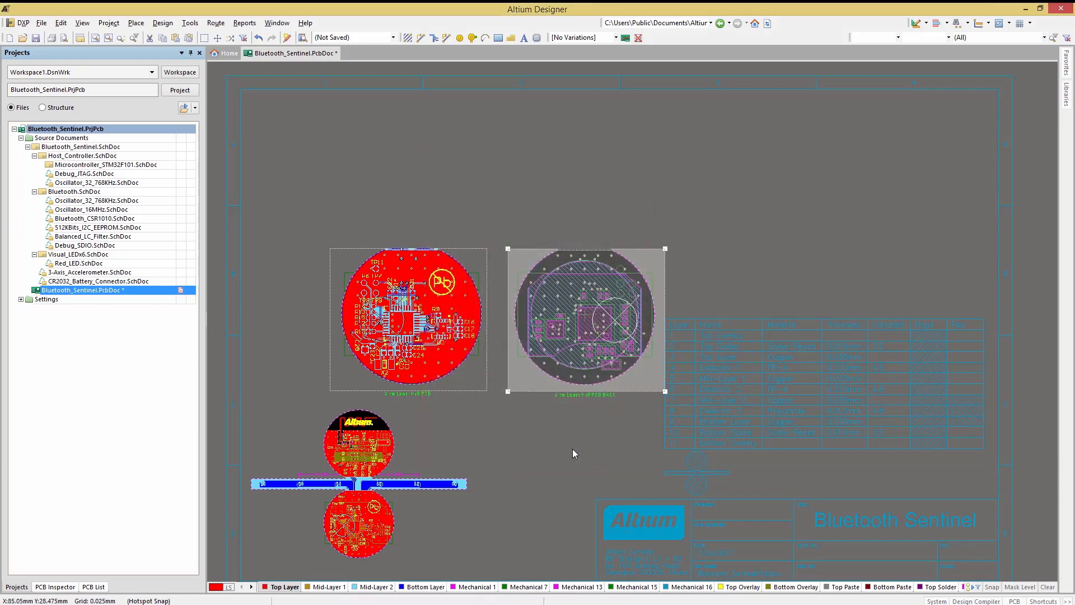
Enlarge the left and right board views to matching sizes by dragging their corners.
{"action": "scroll", "coordinate": [545, 436], "scroll_direction": "up", "scroll_amount": 2, "text": "ctrl"}
{"action": "scroll", "coordinate": [433, 502], "scroll_direction": "down", "scroll_amount": 1, "text": "ctrl"}
{"action": "left_click", "coordinate": [278, 278]}
{"action": "left_click_drag", "start_coordinate": [279, 277], "coordinate": [214, 232]}
{"action": "left_click", "coordinate": [501, 279]}
{"action": "left_click_drag", "start_coordinate": [501, 278], "coordinate": [475, 231]}
Move both board views up to align side by side and expand the project's Settings folder.
{"action": "left_click", "coordinate": [818, 241]}
{"action": "left_click_drag", "start_coordinate": [672, 264], "coordinate": [672, 231]}
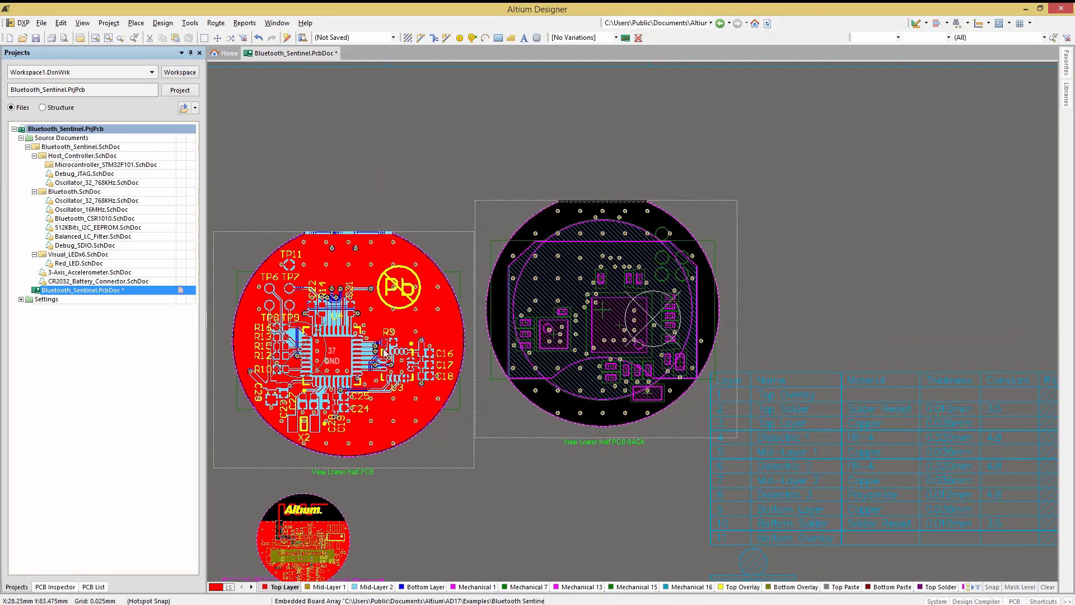
{"action": "left_click_drag", "start_coordinate": [448, 224], "coordinate": [448, 192]}
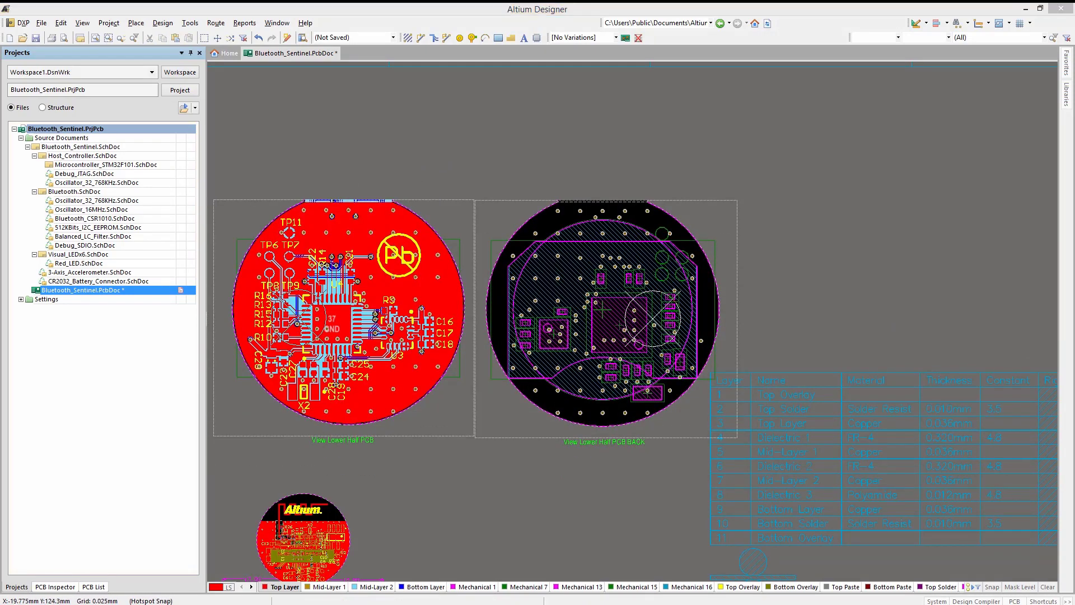
{"action": "left_click", "coordinate": [21, 299]}
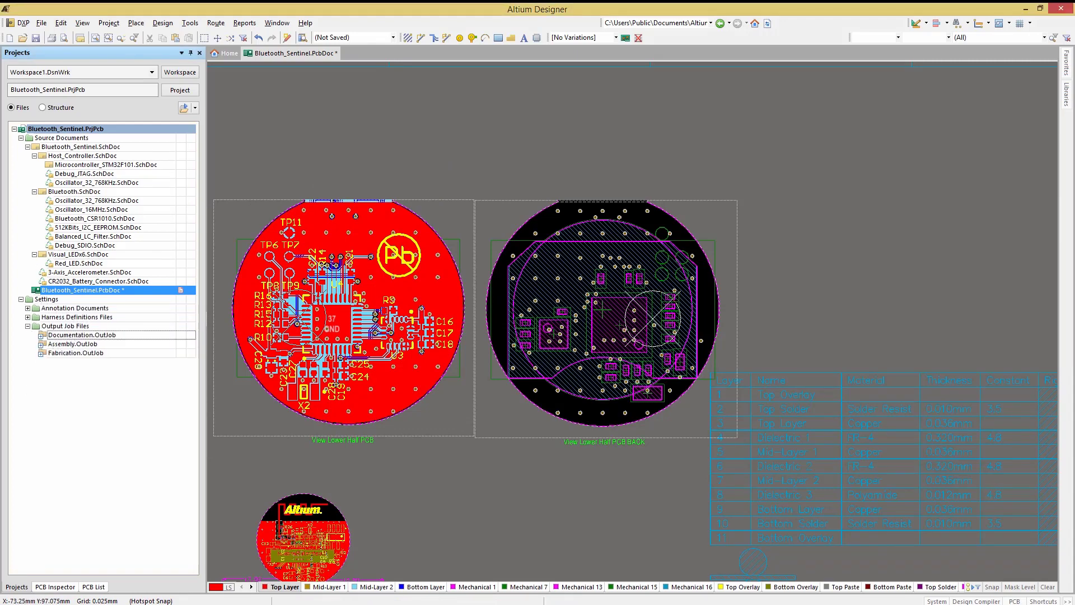
Open Documentation.OutJob and add an Assembly Drawings output for the PCB document.
{"action": "double_click", "coordinate": [69, 335]}
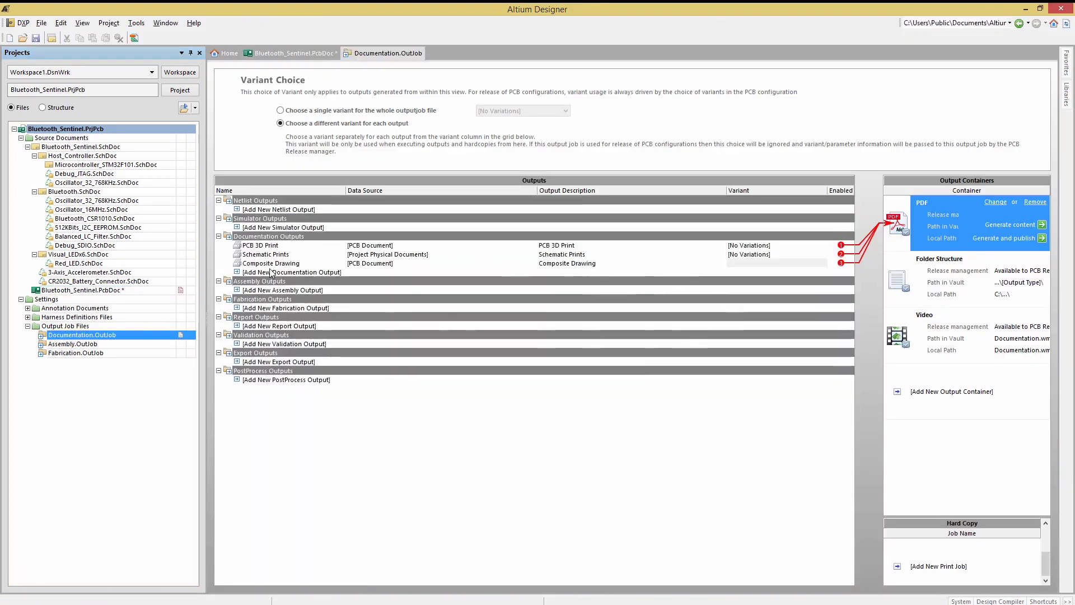
{"action": "left_click", "coordinate": [263, 292]}
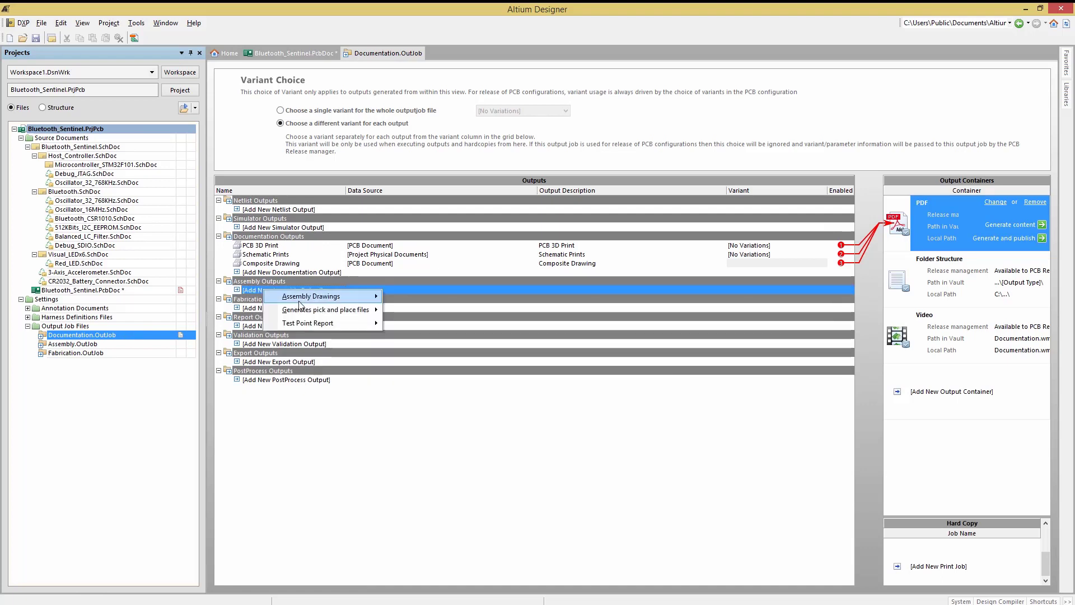
{"action": "mouse_move", "coordinate": [330, 299]}
{"action": "left_click", "coordinate": [422, 295]}
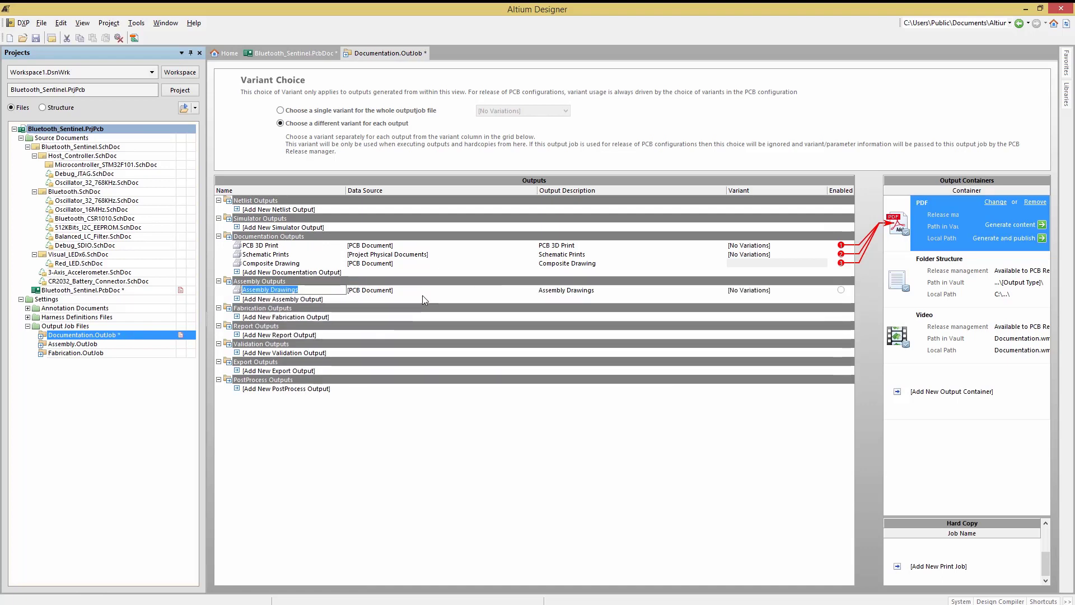
{"action": "left_click", "coordinate": [467, 302]}
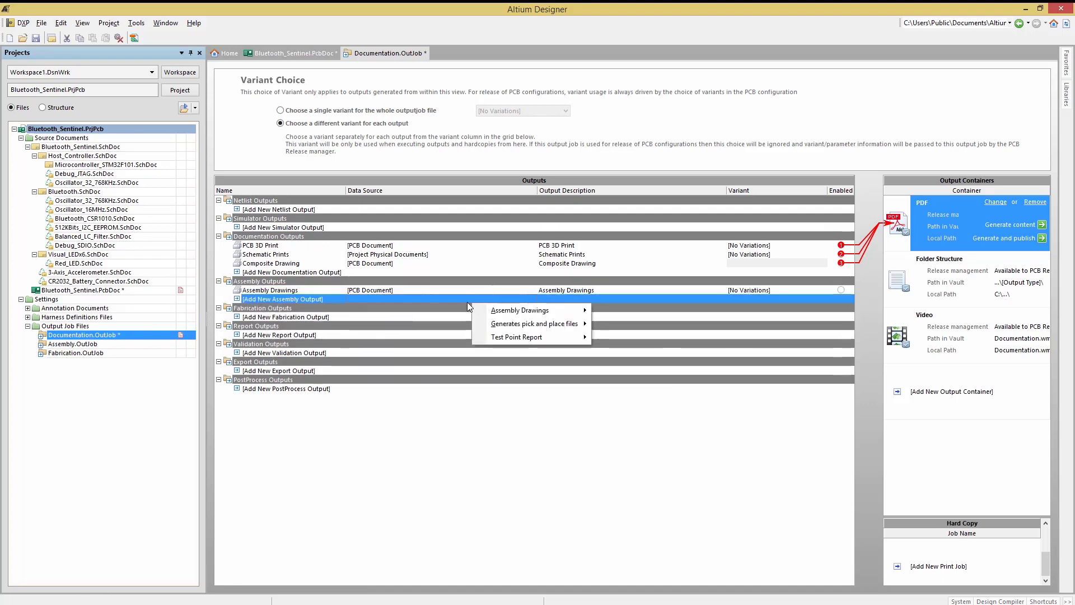
Exclude design views from the Mid-Layer 1 and Mid-Layer 2 assembly drawing prints.
{"action": "left_click", "coordinate": [280, 291]}
{"action": "double_click", "coordinate": [280, 290]}
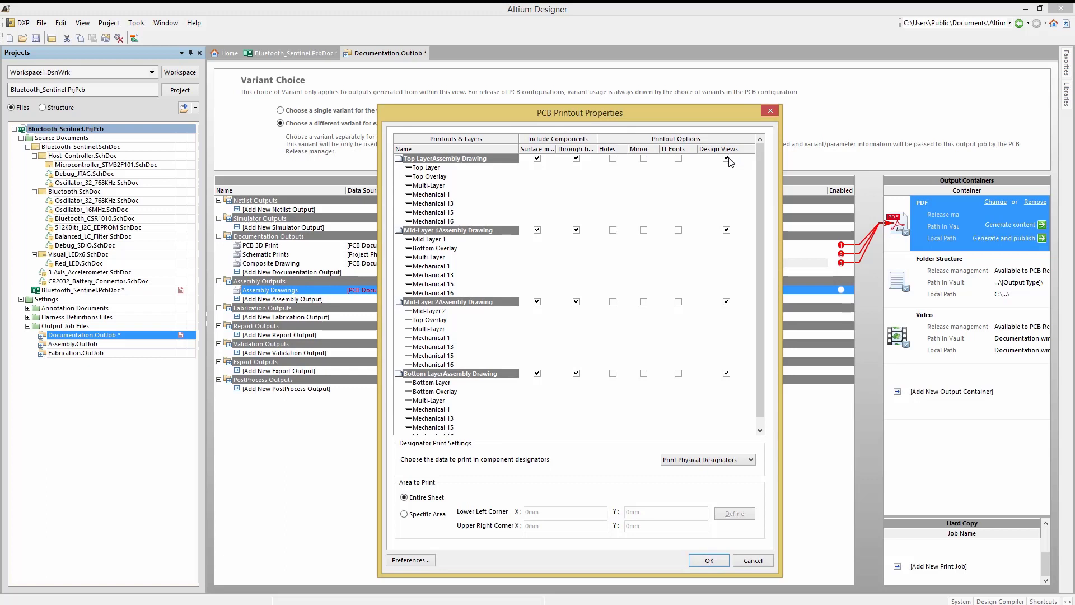
{"action": "left_click", "coordinate": [727, 230]}
{"action": "left_click", "coordinate": [726, 301]}
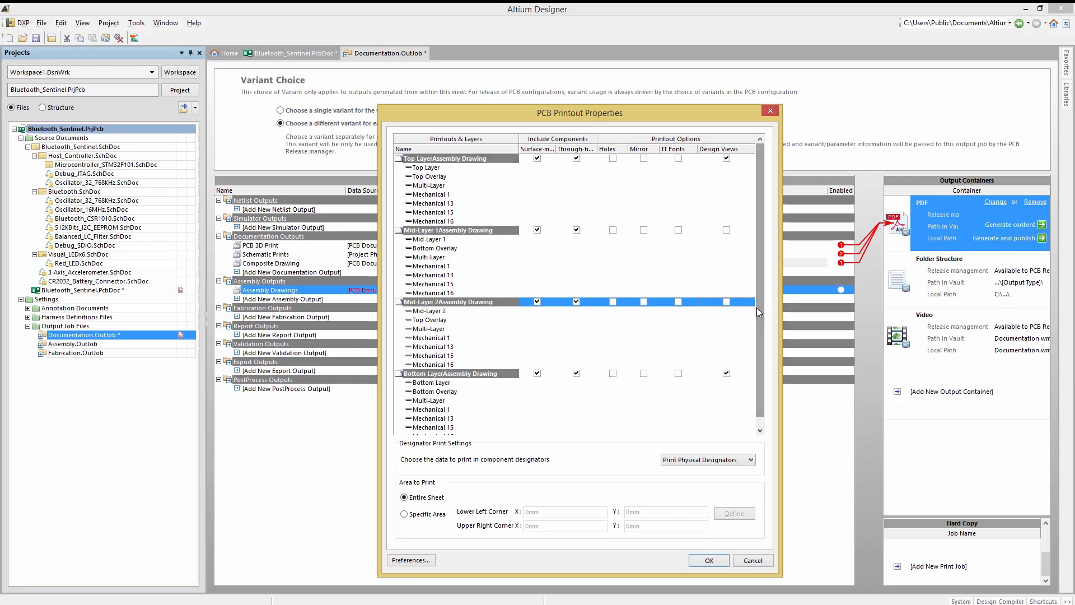
{"action": "left_click", "coordinate": [710, 562]}
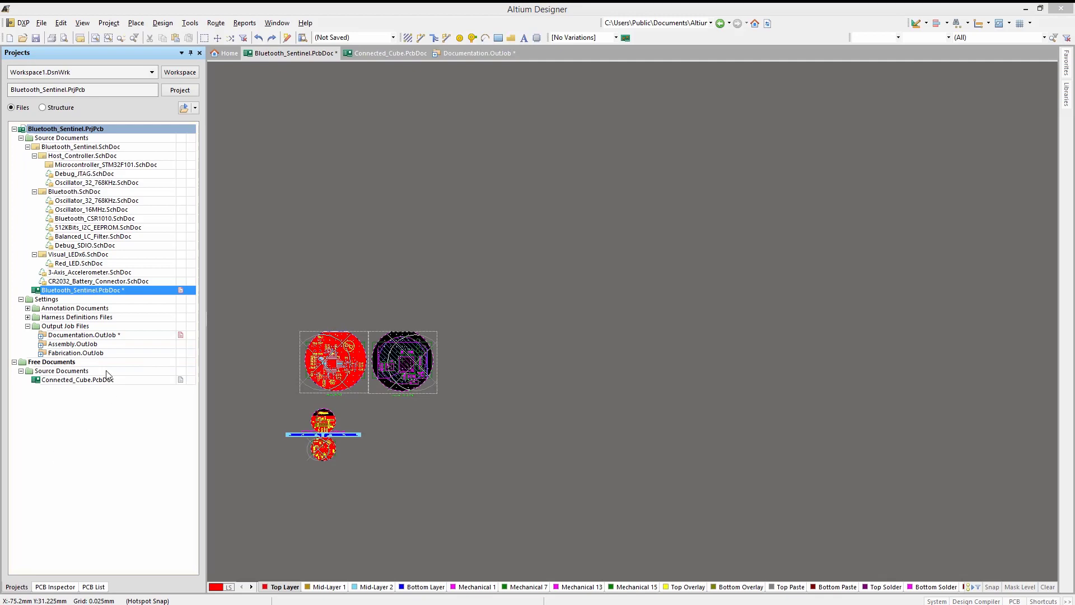
{"action": "double_click", "coordinate": [84, 381]}
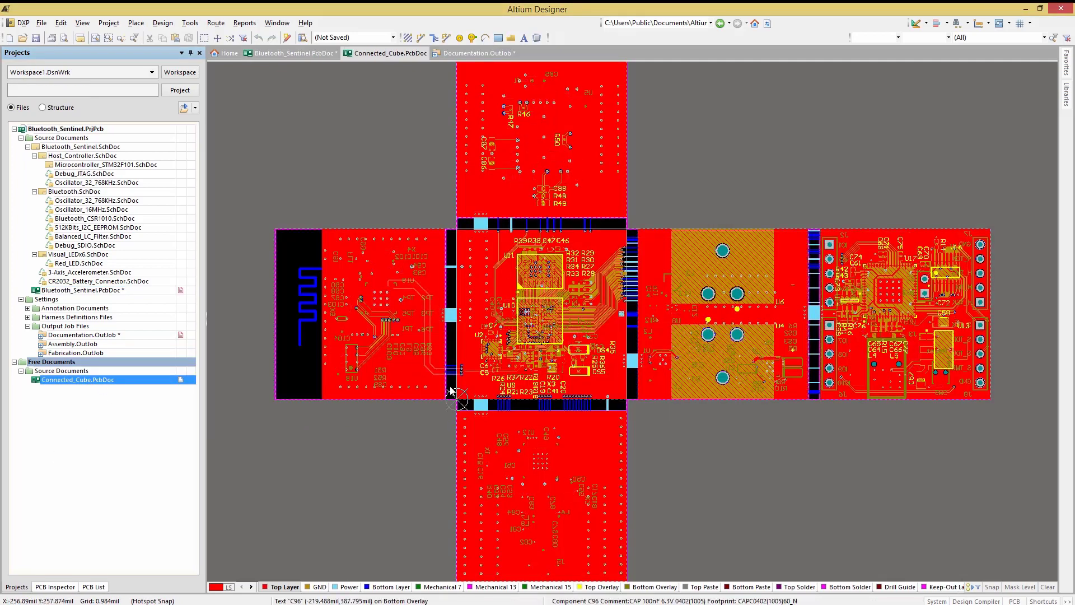
{"action": "double_click", "coordinate": [66, 291]}
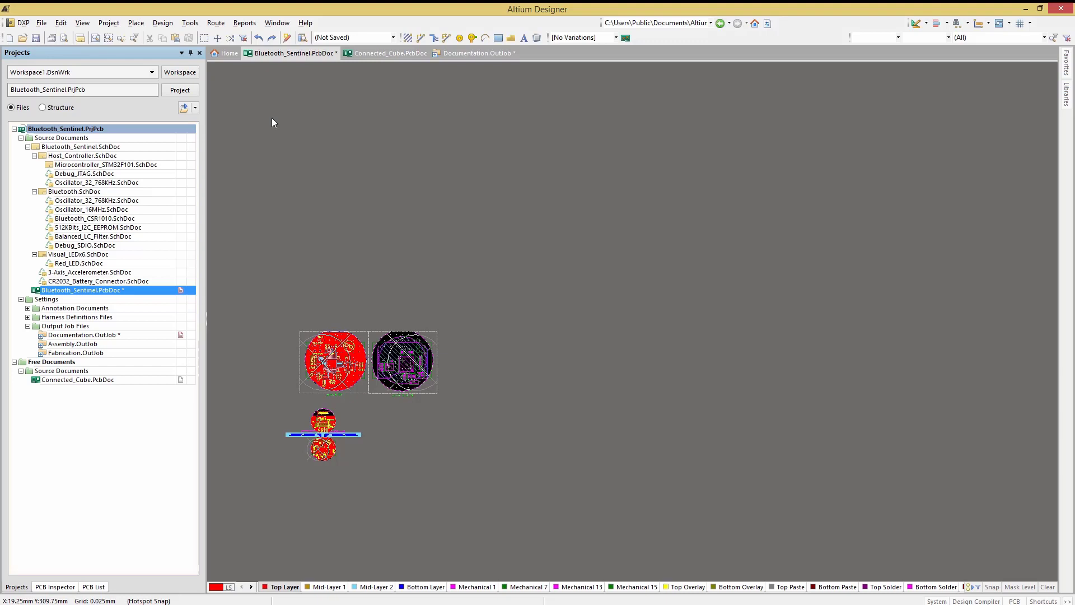
Place a new 100-wide design view of Connected_Cube.PcbDoc to the right of the round boards.
{"action": "left_click", "coordinate": [136, 22]}
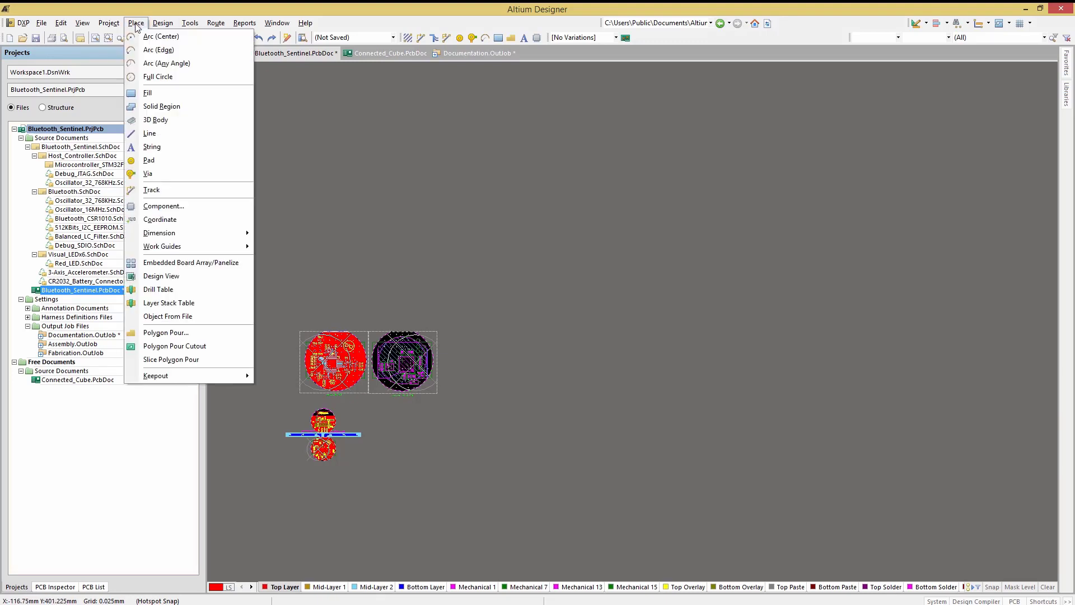
{"action": "left_click", "coordinate": [153, 276]}
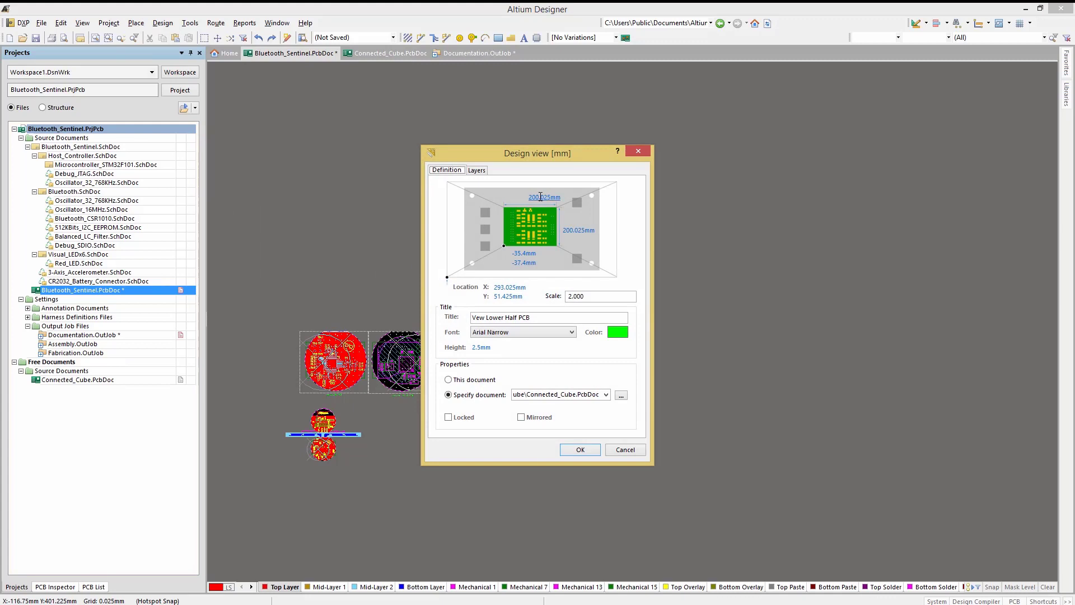
{"action": "left_click_drag", "start_coordinate": [539, 197], "coordinate": [527, 198]}
{"action": "type", "text": "100"}
{"action": "left_click_drag", "start_coordinate": [568, 230], "coordinate": [563, 230]}
{"action": "type", "text": "10"}
{"action": "left_click", "coordinate": [580, 450]}
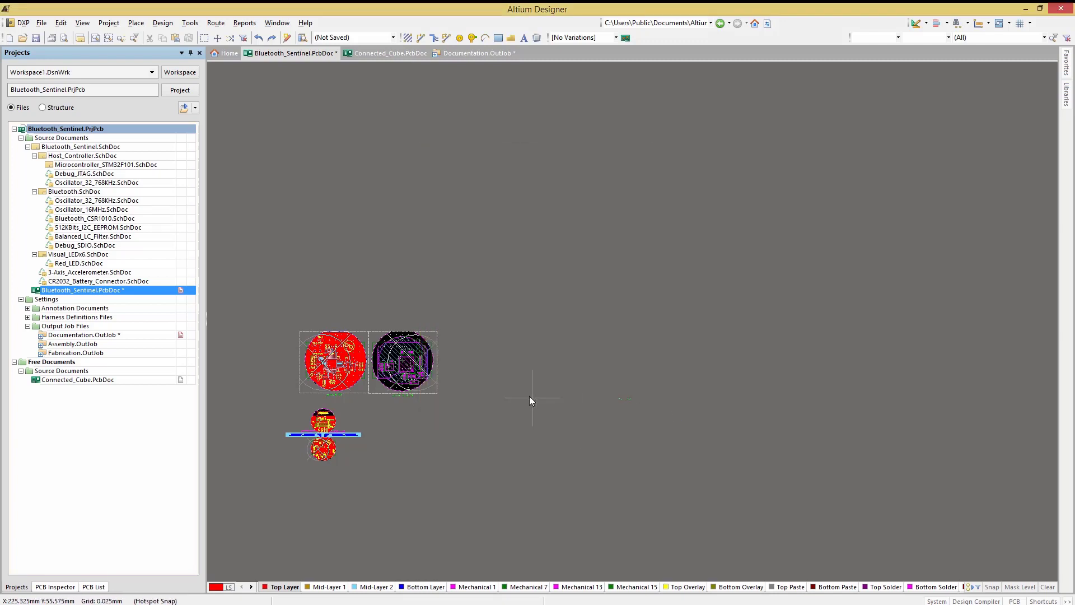
{"action": "left_click", "coordinate": [530, 396]}
Change the Connected_Cube design view's height to 75mm.
{"action": "left_click", "coordinate": [667, 455]}
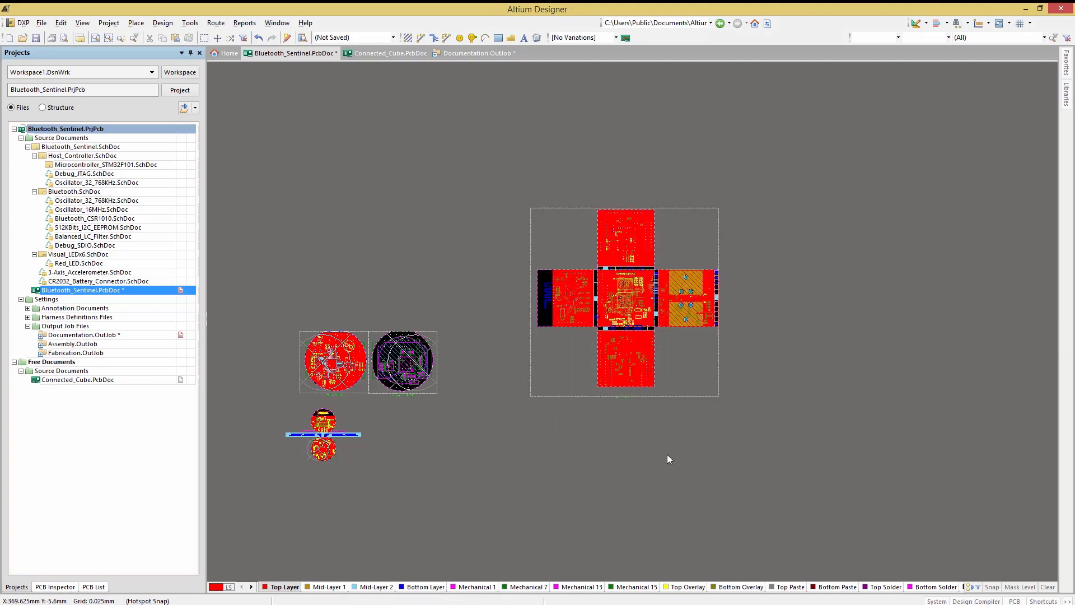
{"action": "double_click", "coordinate": [631, 334]}
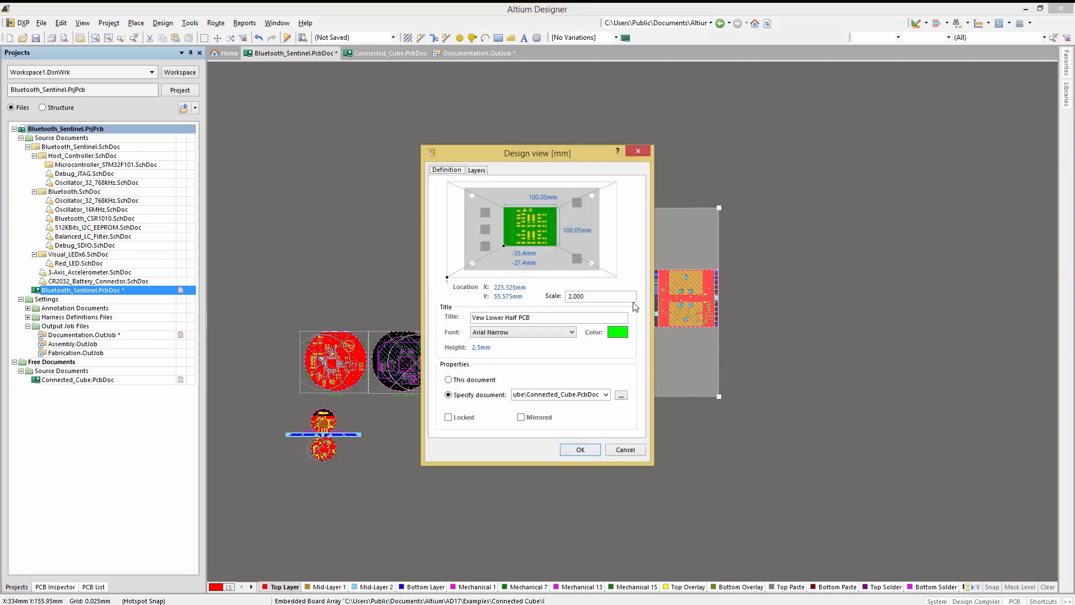
{"action": "left_click_drag", "start_coordinate": [559, 135], "coordinate": [440, 133]}
{"action": "double_click", "coordinate": [432, 207]}
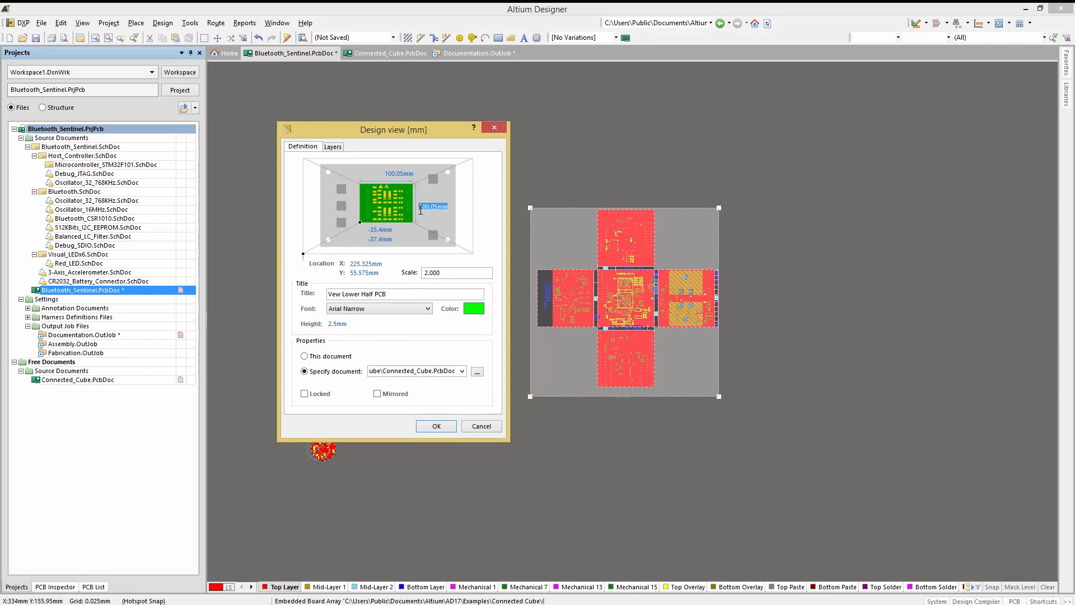
{"action": "type", "text": "75mm"}
{"action": "left_click", "coordinate": [436, 426]}
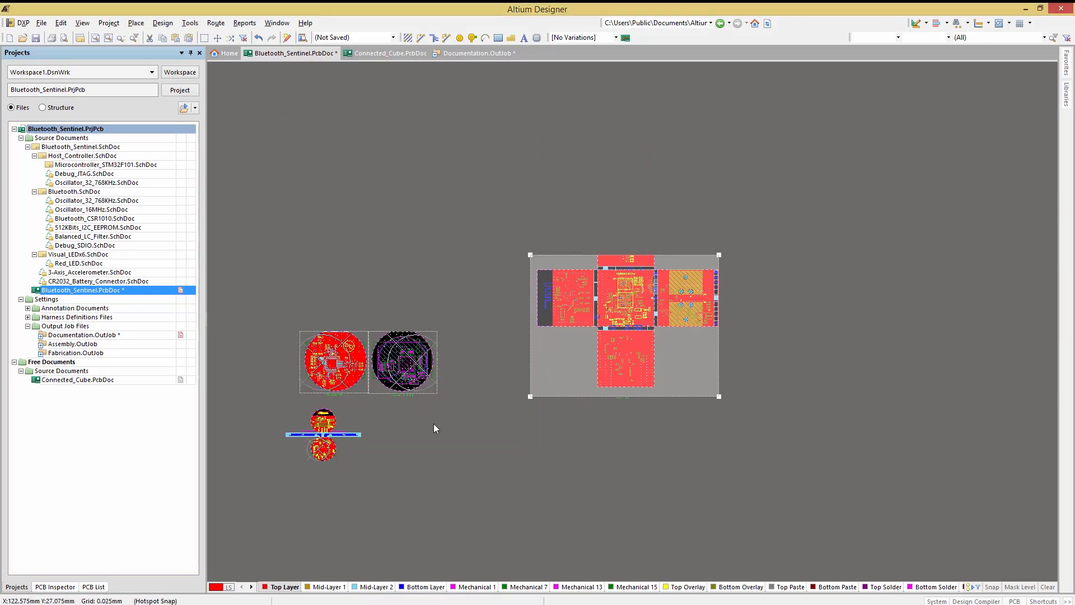